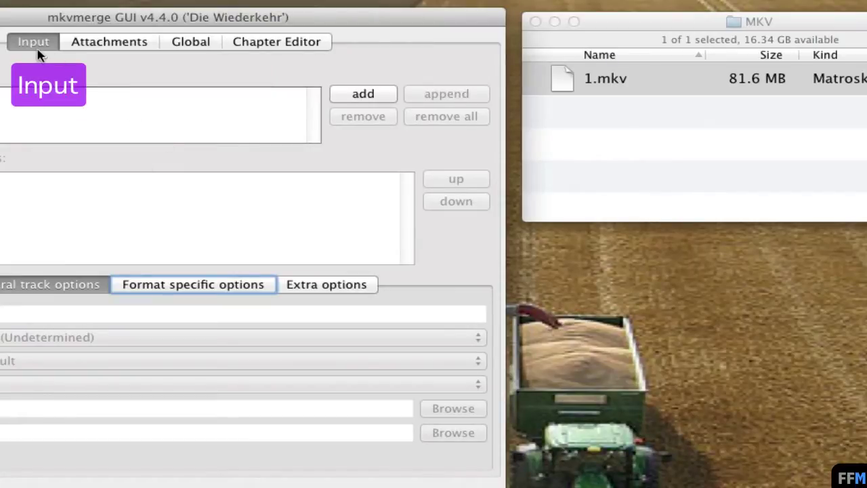
Step: Add 1.mkv from the MKV folder as the input file
left_click(38, 53)
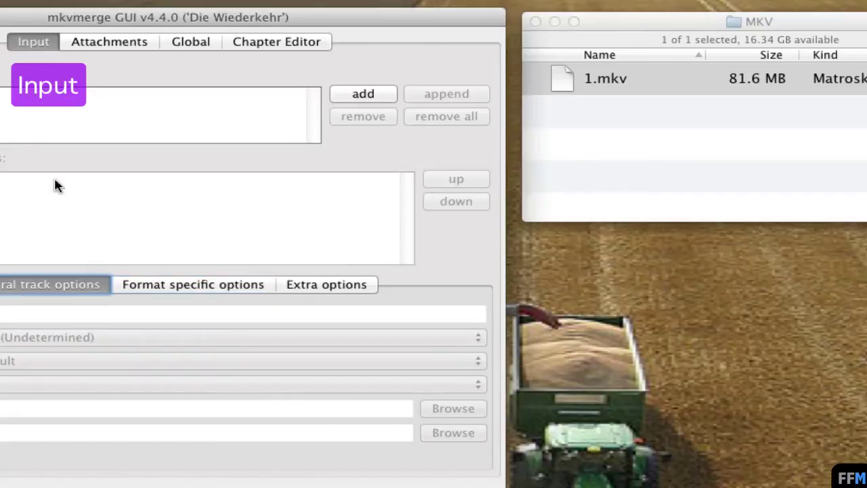
left_click(339, 97)
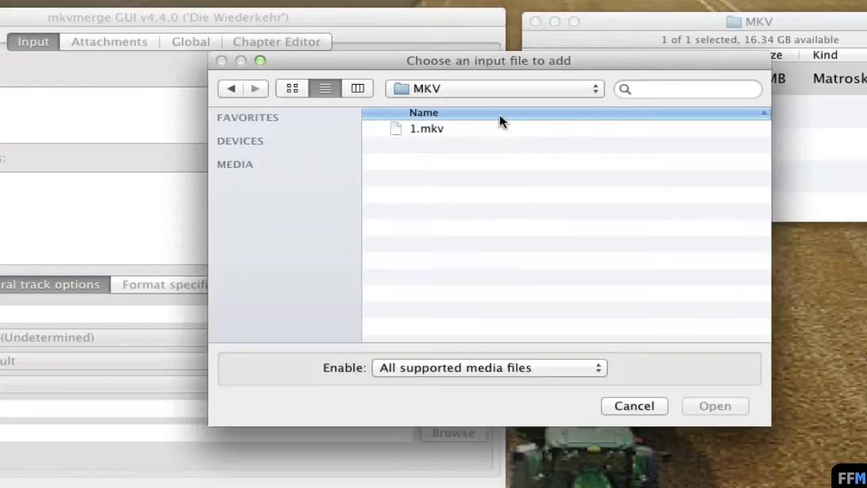
left_click(478, 129)
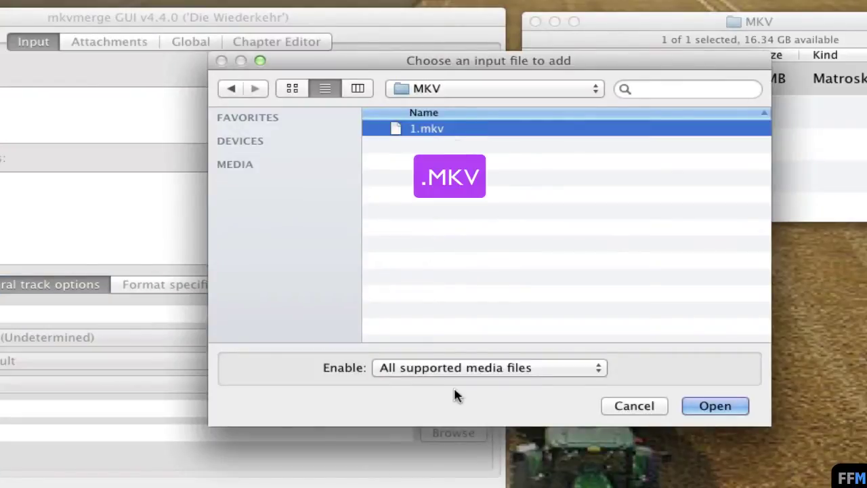
left_click(717, 407)
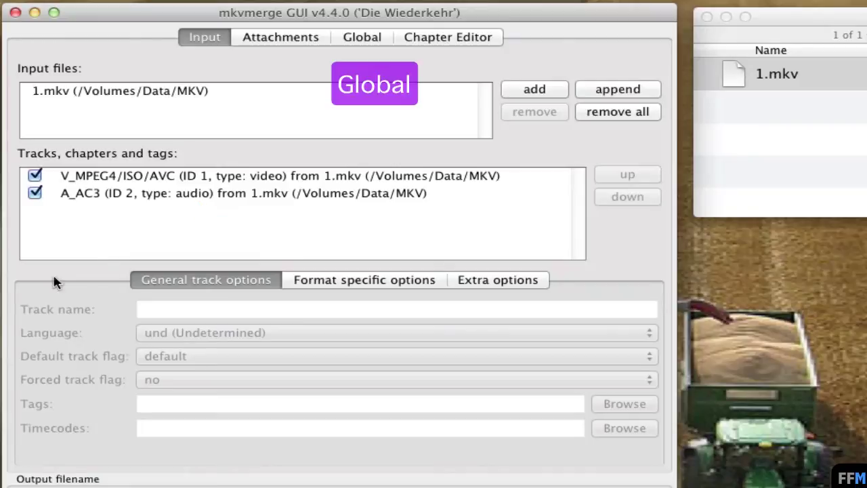
Step: Show the global options with the tag file field, and open Basic Movie.xml from the Tag folder in TextEdit with automatic encoding
left_click(375, 46)
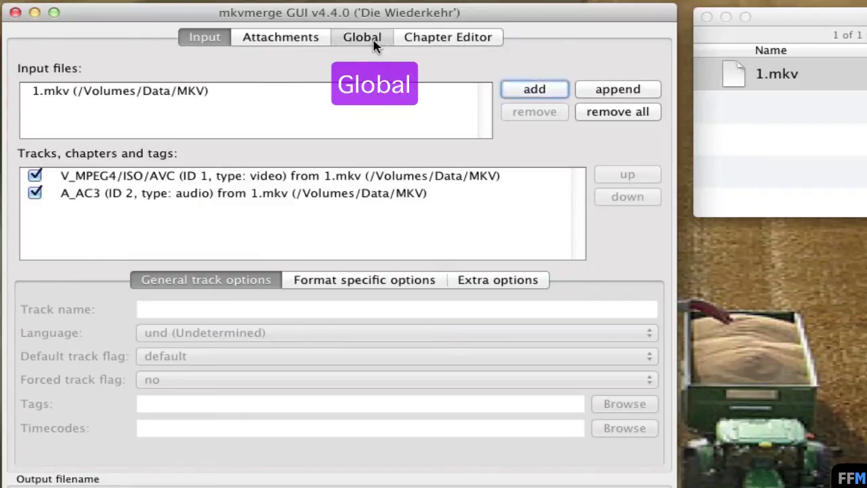
left_click(187, 110)
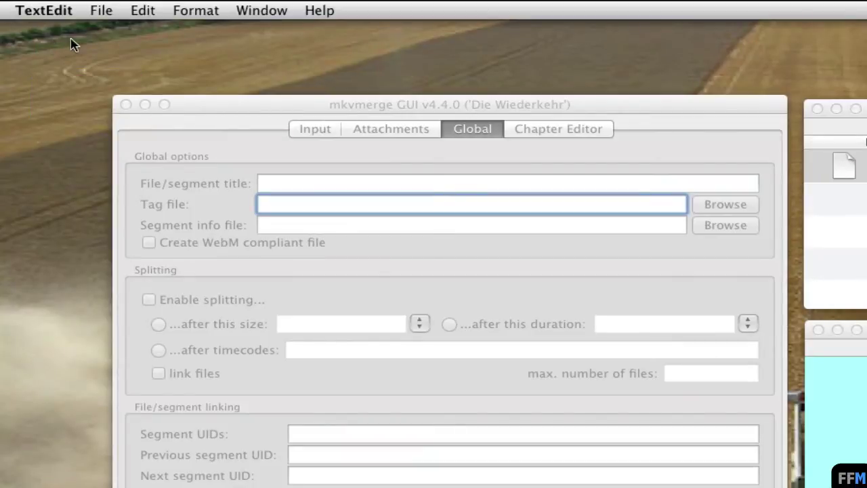
left_click(101, 10)
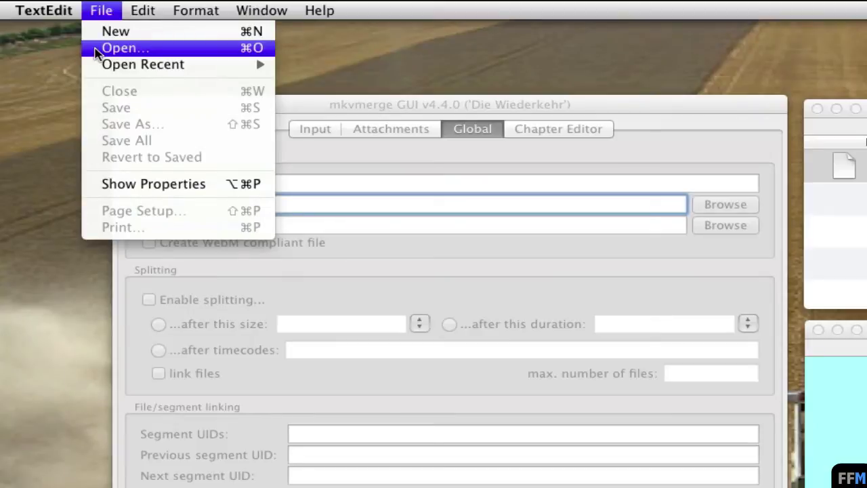
left_click(96, 50)
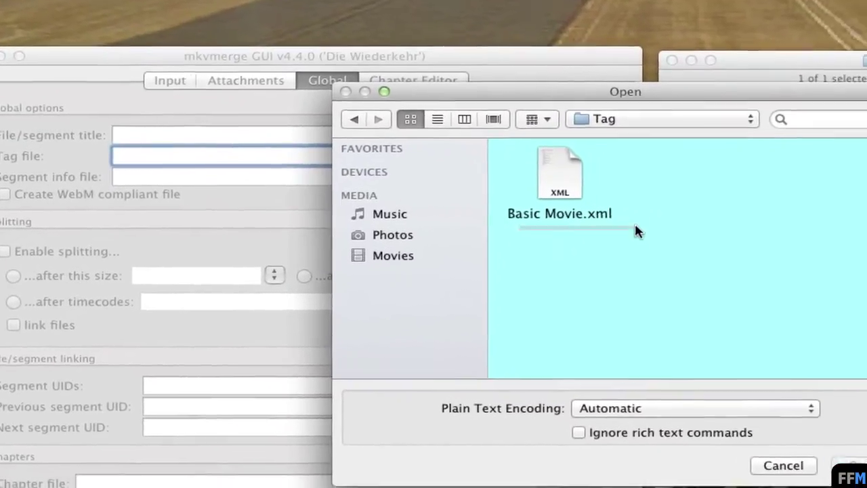
left_click(560, 214)
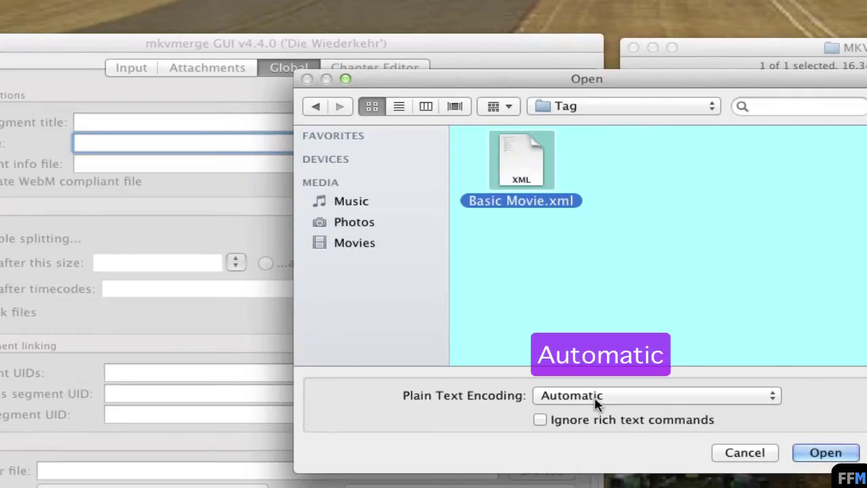
left_click(824, 452)
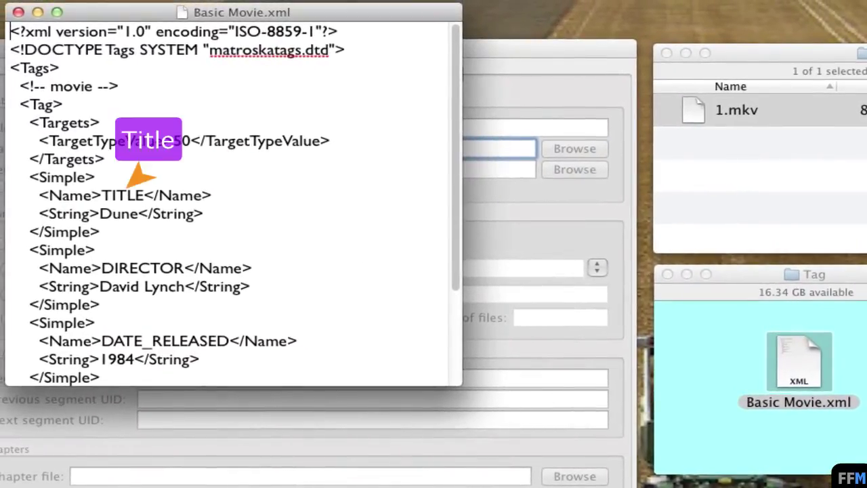
Step: Set the TITLE string to Dix and replace the DIRECTOR string with the new director's full name
left_click(138, 215)
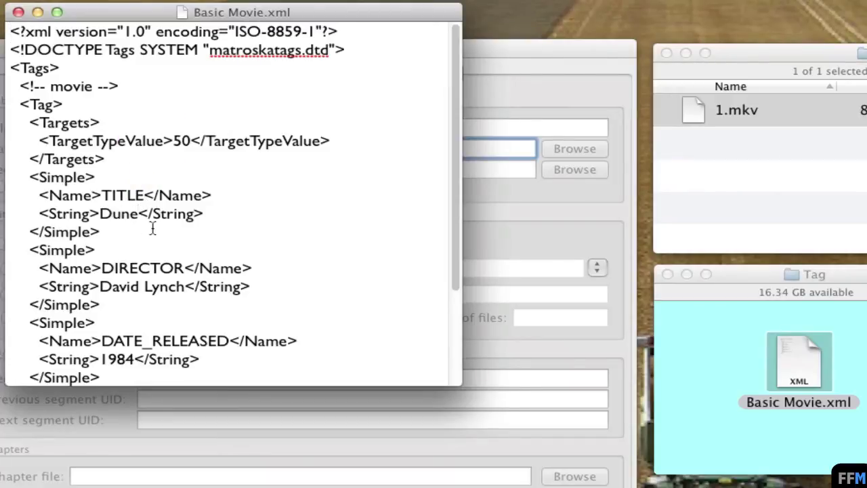
left_click_drag(140, 215, 100, 215)
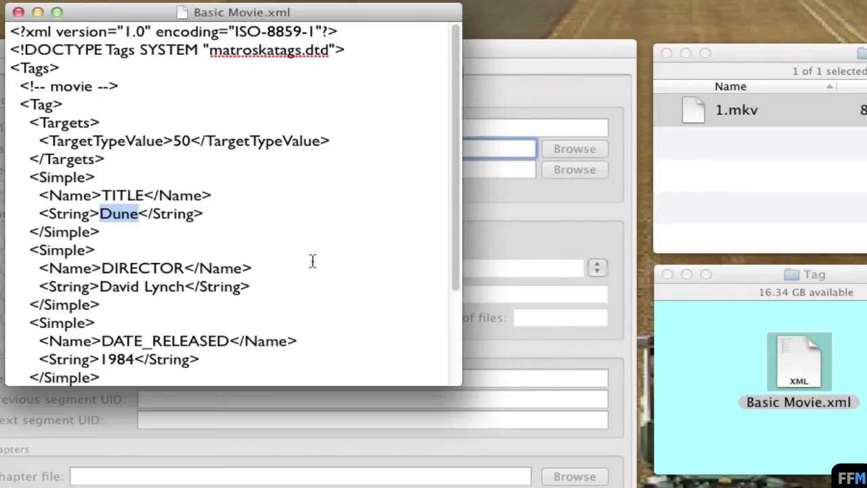
type("Dix")
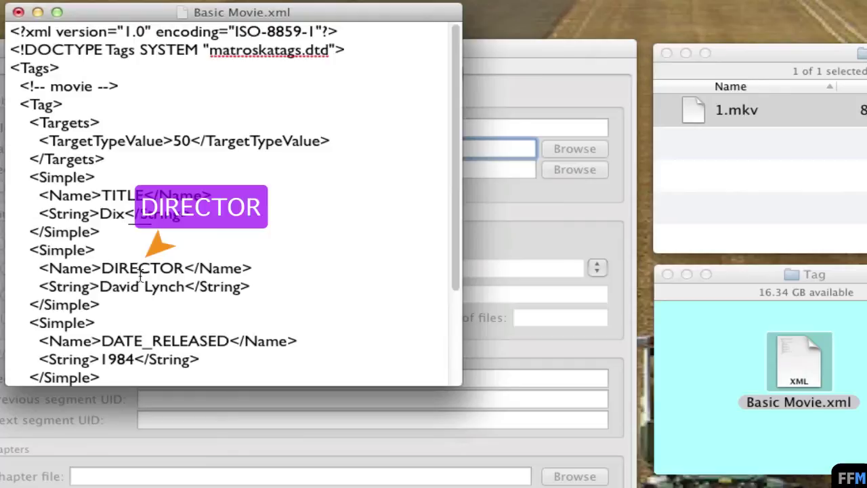
left_click(183, 268)
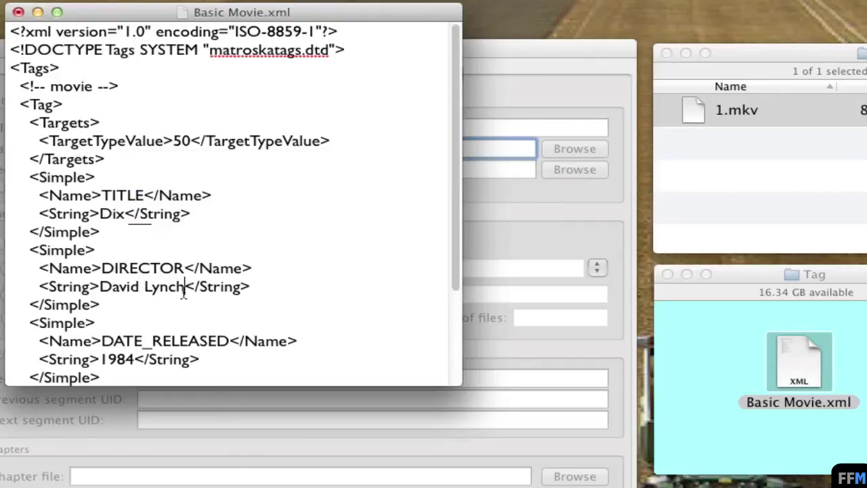
left_click_drag(184, 288, 104, 296)
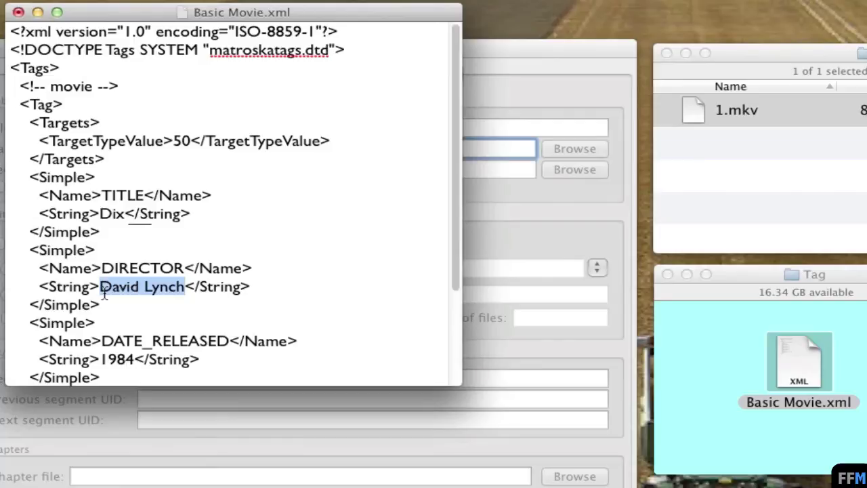
type("Don John")
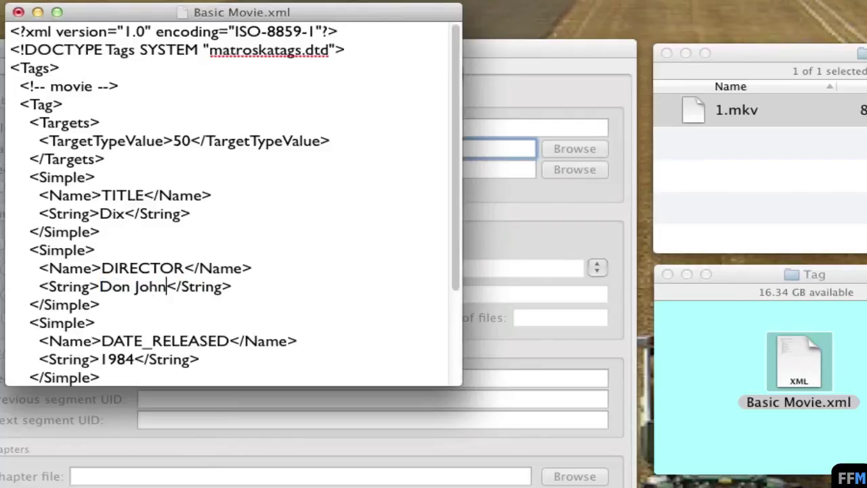
type("son")
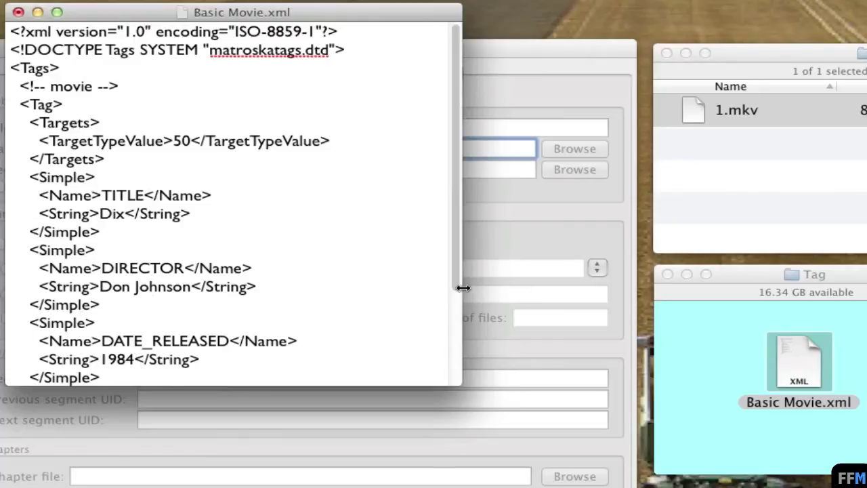
Step: Set the DATE_RELEASED string in the tag file to 2010
left_click_drag(462, 288, 461, 386)
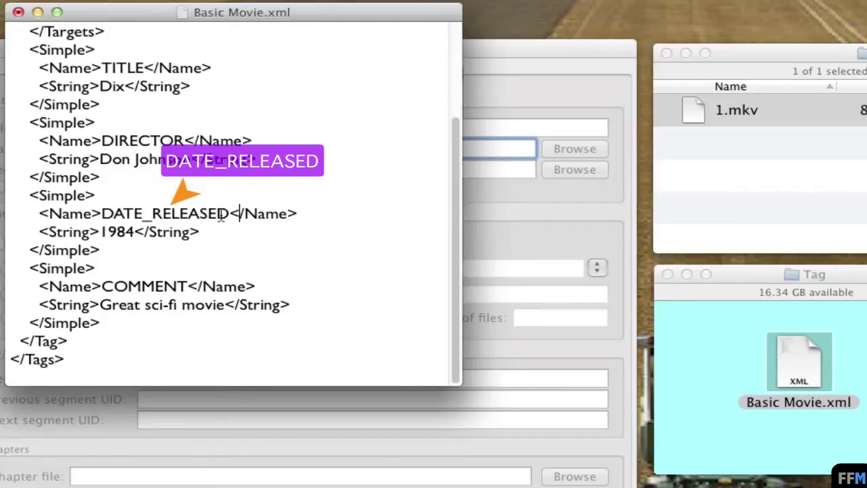
left_click(229, 214)
left_click_drag(135, 231, 99, 232)
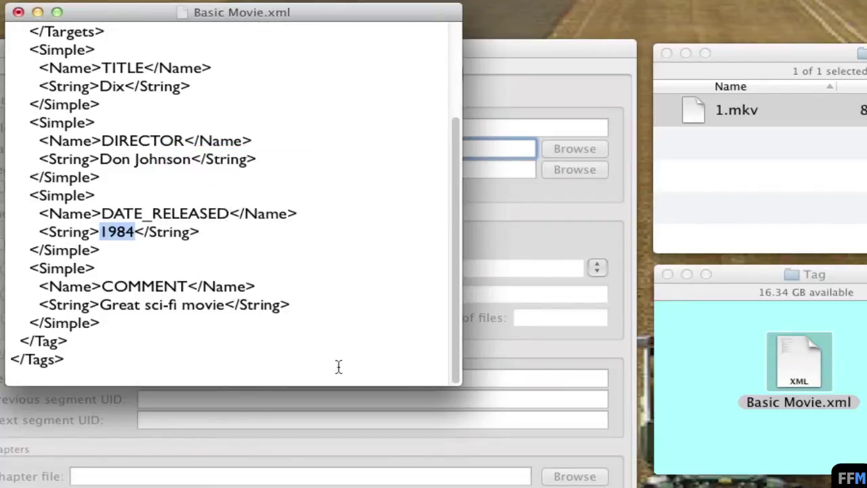
type("2010")
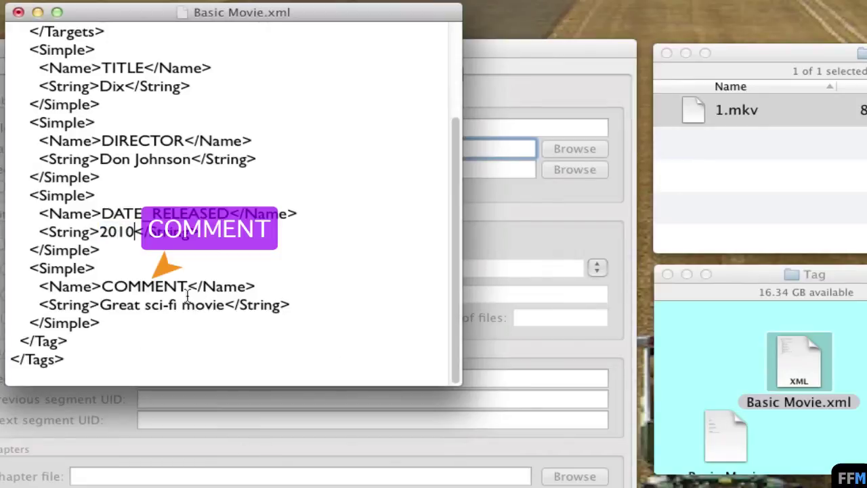
Step: Shorten the COMMENT string to "sci-fi movie", and save and close Basic Movie.xml
left_click(147, 305)
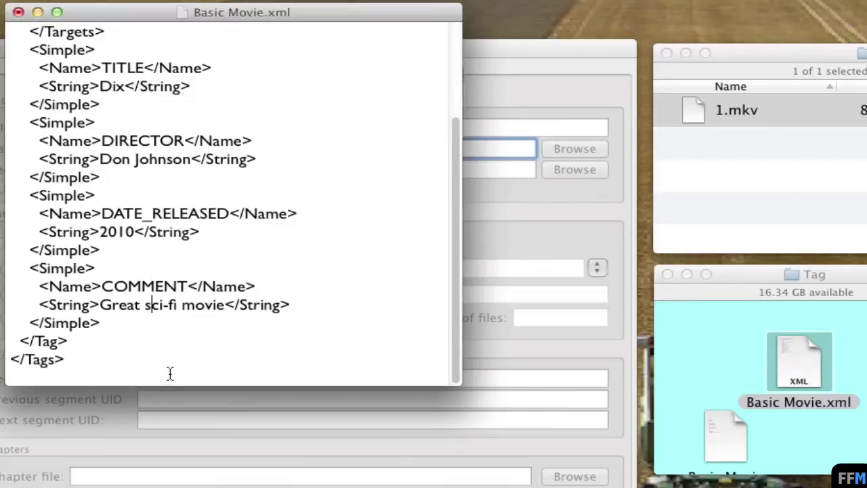
key("BackSpace")
key("BackSpace")
key("BackSpace")
key("BackSpace")
key("BackSpace")
key("BackSpace")
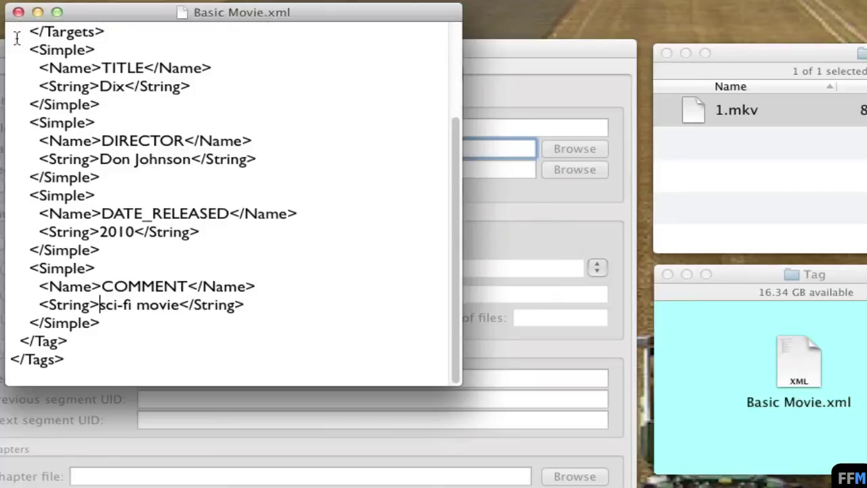
left_click(18, 12)
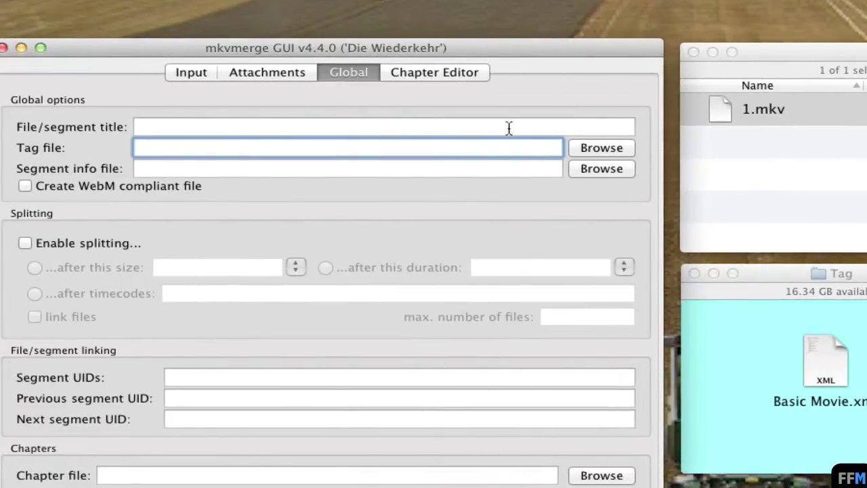
Step: Load Basic Movie.xml from the Tag folder as the global tag file in mkvmerge GUI
left_click(581, 155)
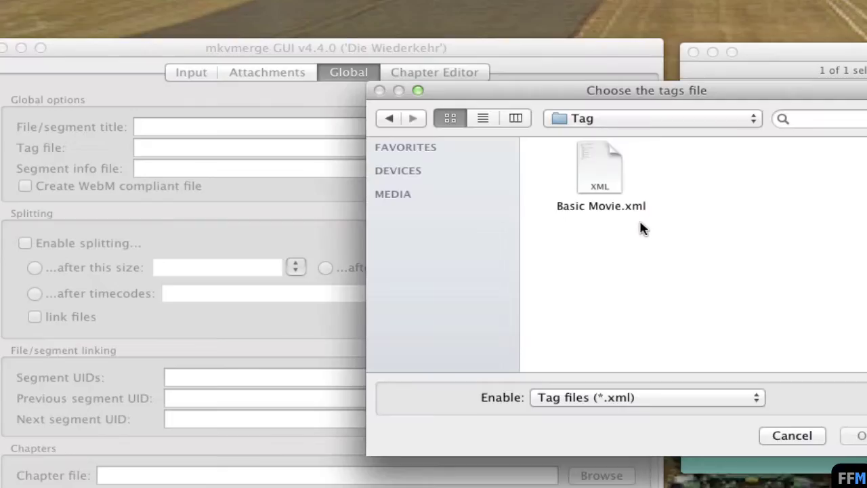
left_click_drag(546, 236, 686, 206)
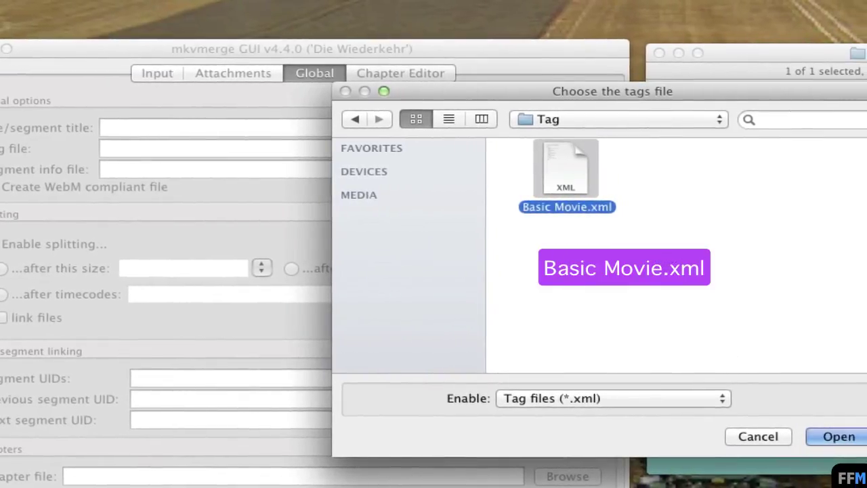
left_click(838, 437)
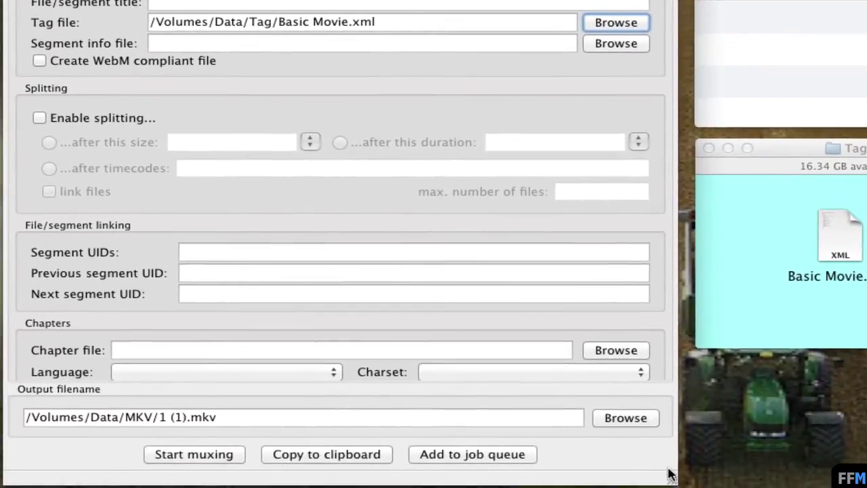
Step: Set the output filename to /Volumes/Data/MKV/1-tag.mkv
left_click_drag(667, 475, 668, 459)
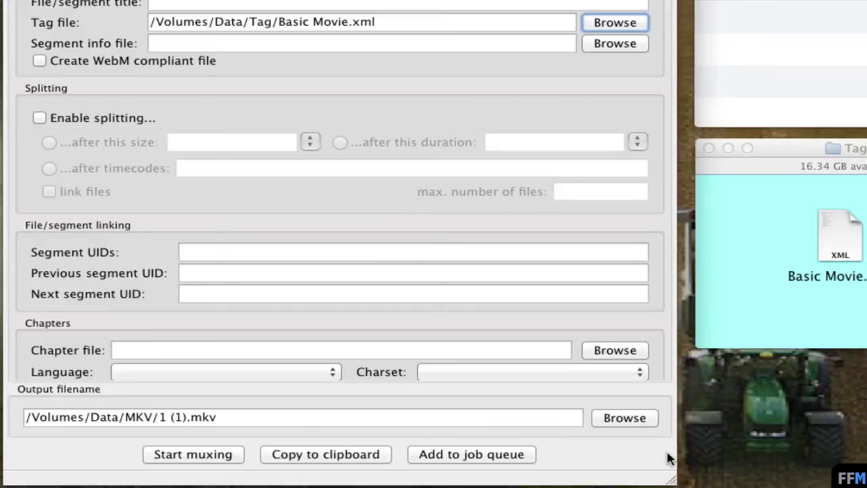
left_click(184, 420)
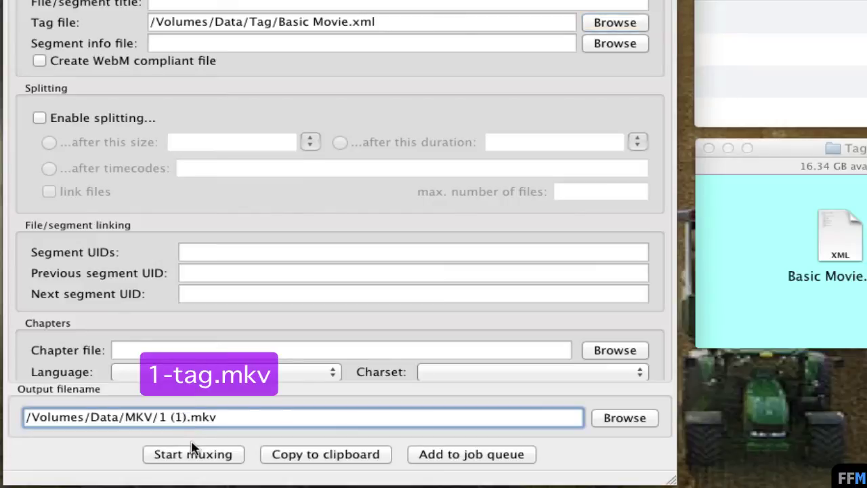
key("BackSpace")
key("BackSpace")
key("BackSpace")
key("BackSpace")
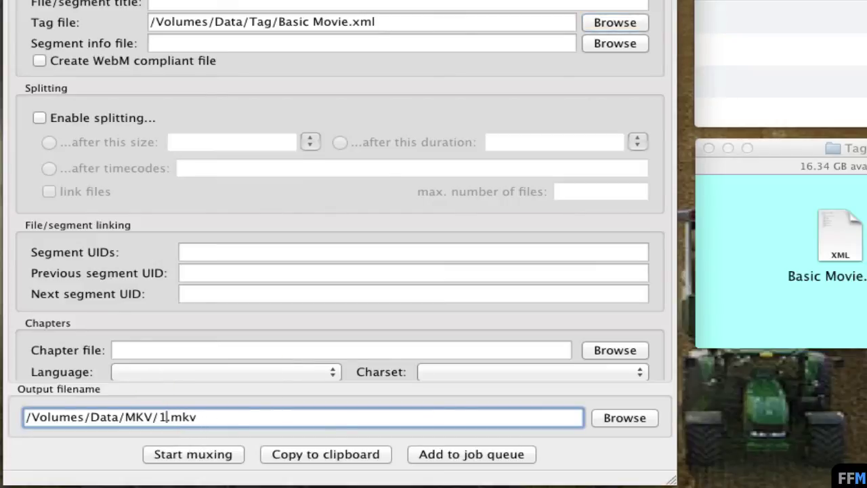
type("-tag")
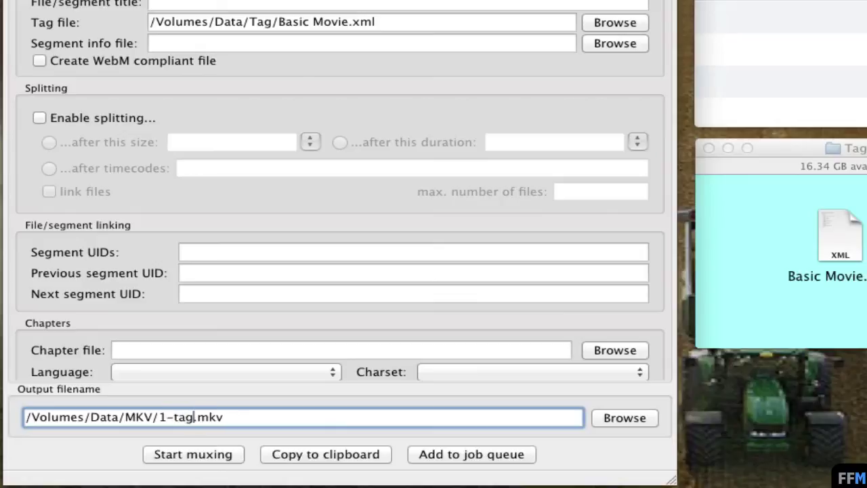
Step: Mux the output file, dismiss the finished report and select 1-tag.mkv in the MKV folder
left_click(235, 456)
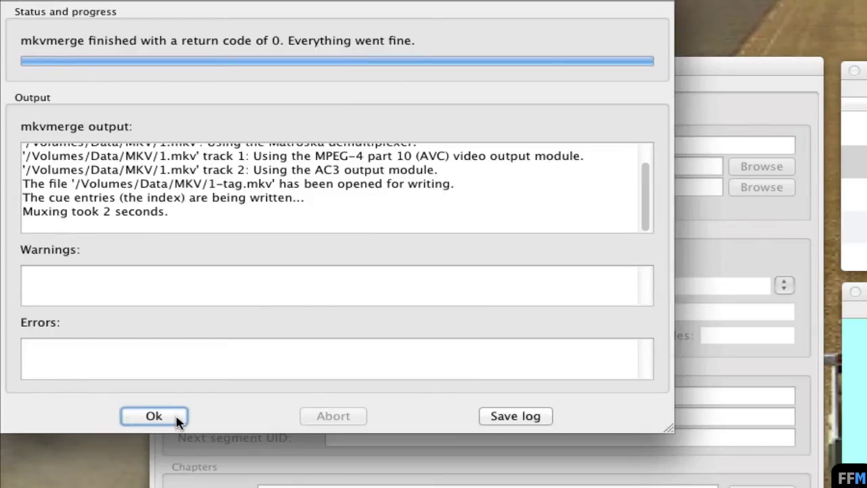
left_click(153, 416)
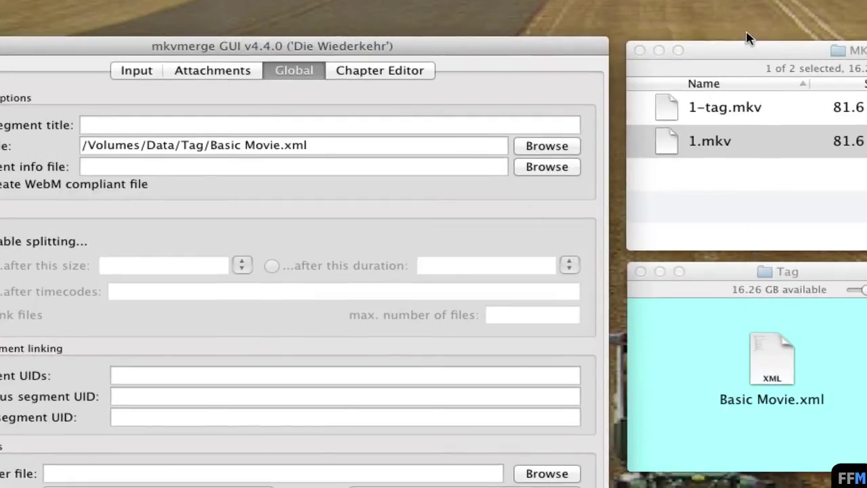
left_click(791, 57)
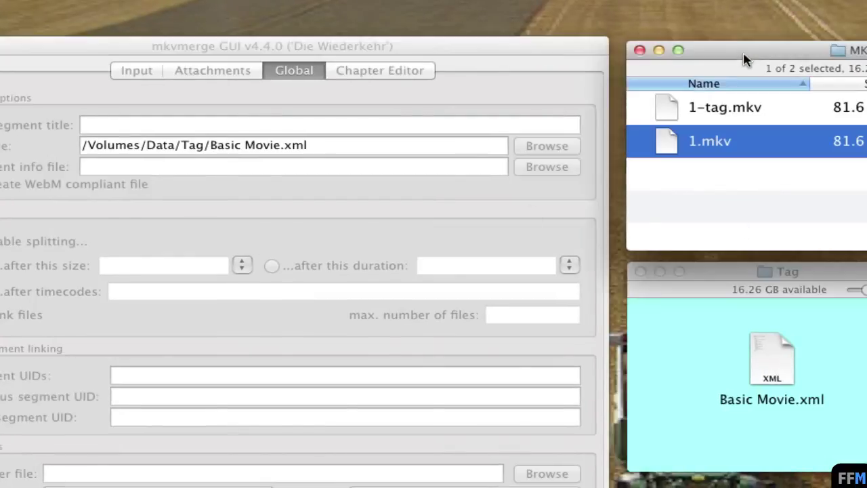
left_click(761, 114)
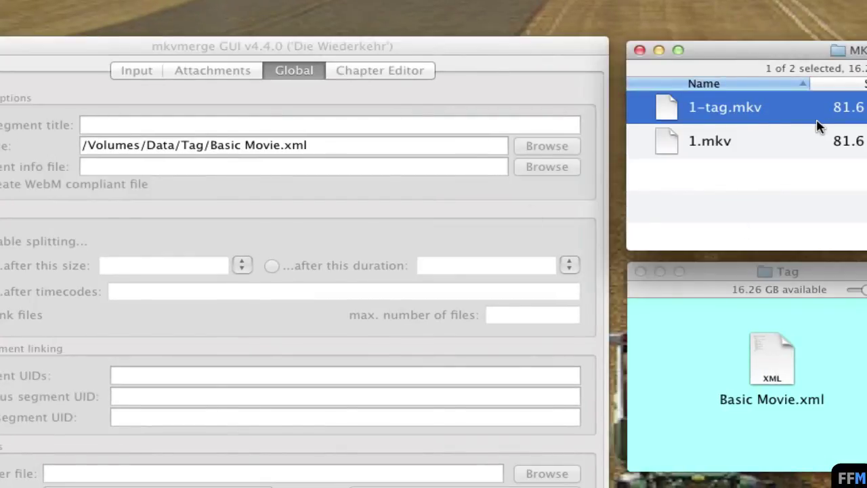
Step: Replace all input files in mkvmerge GUI with 1-tag.mkv and select its global tags entry
left_click(209, 113)
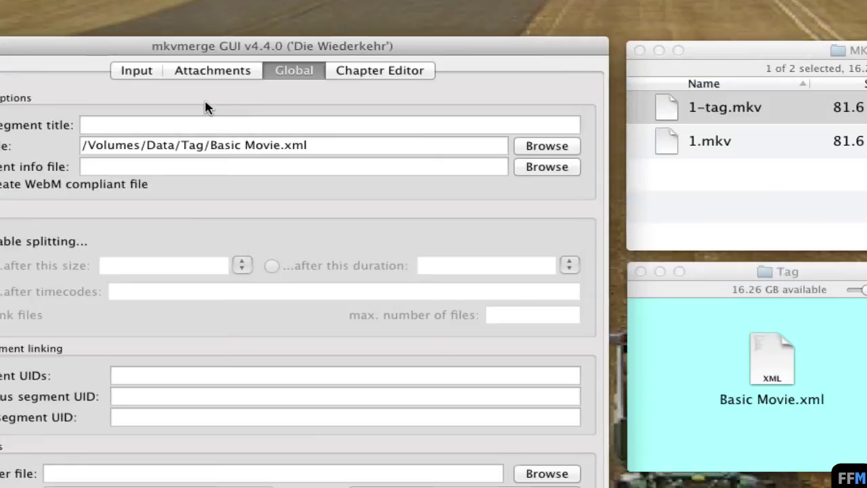
left_click(138, 72)
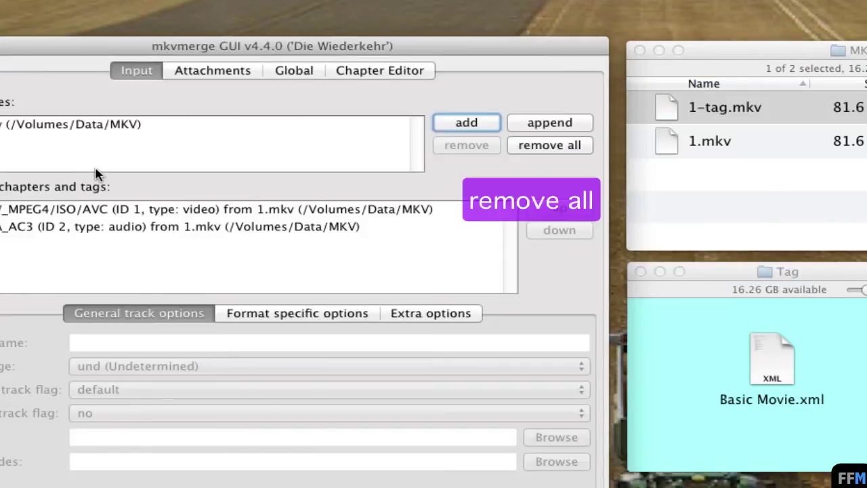
left_click(554, 150)
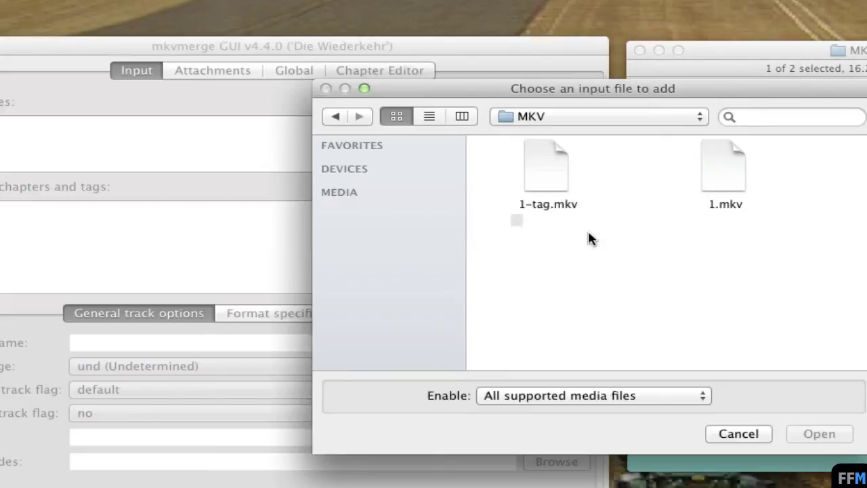
left_click(548, 197)
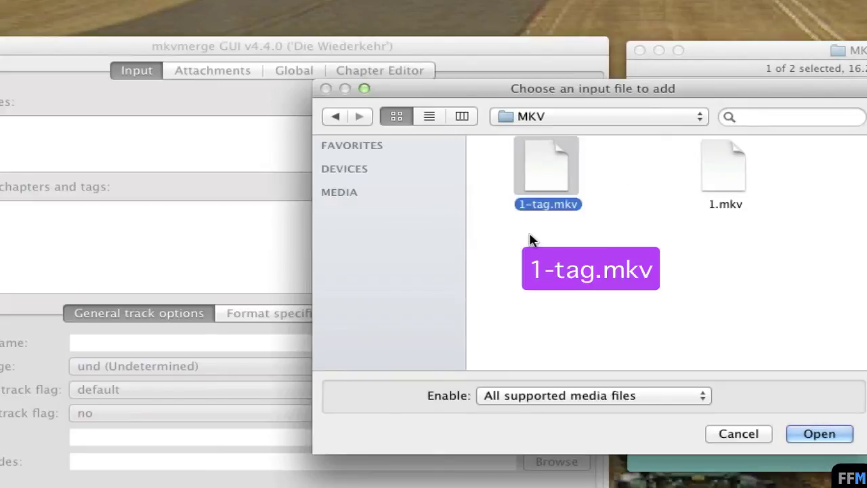
left_click(813, 439)
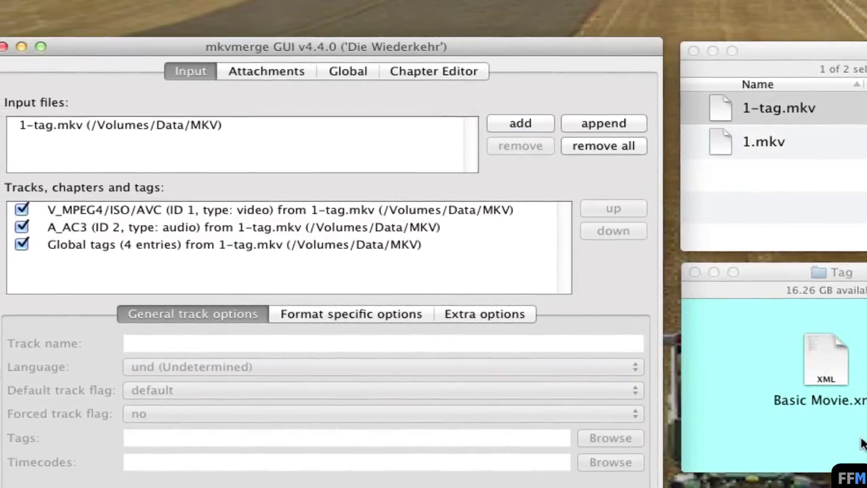
left_click(134, 246)
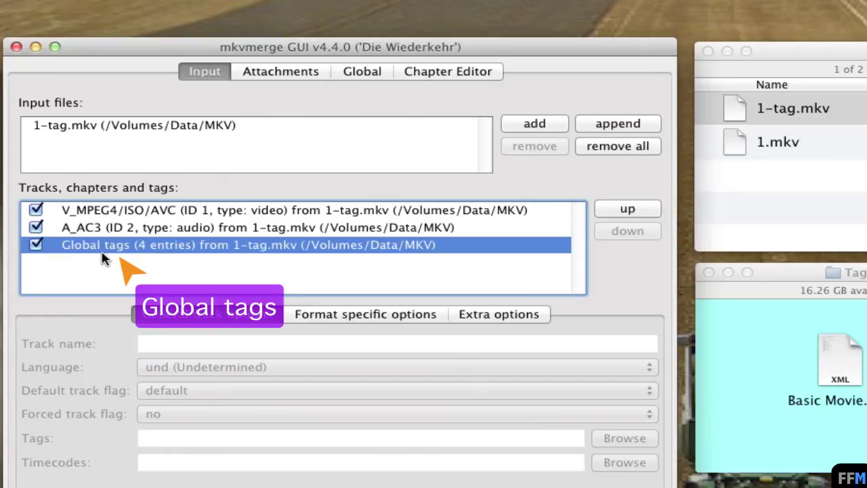